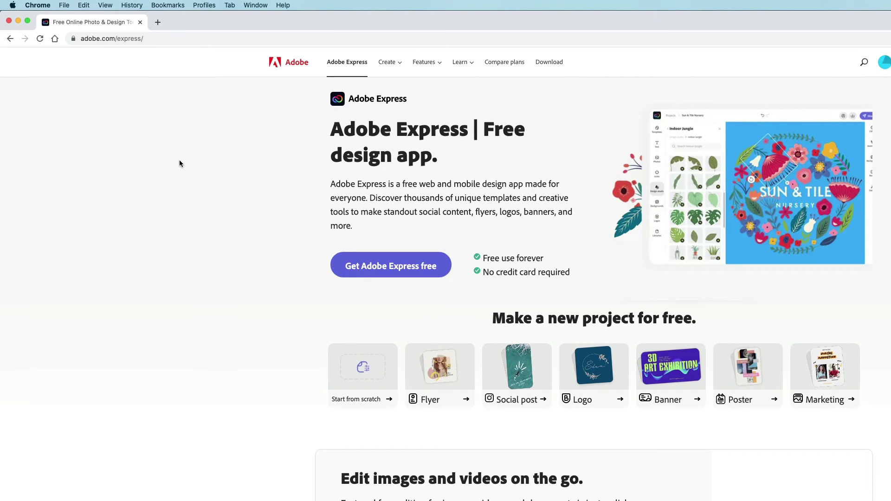
Scroll down the Adobe Express landing page and back up to the top
{"action": "scroll", "coordinate": [277, 294], "scroll_direction": "down", "scroll_amount": 5}
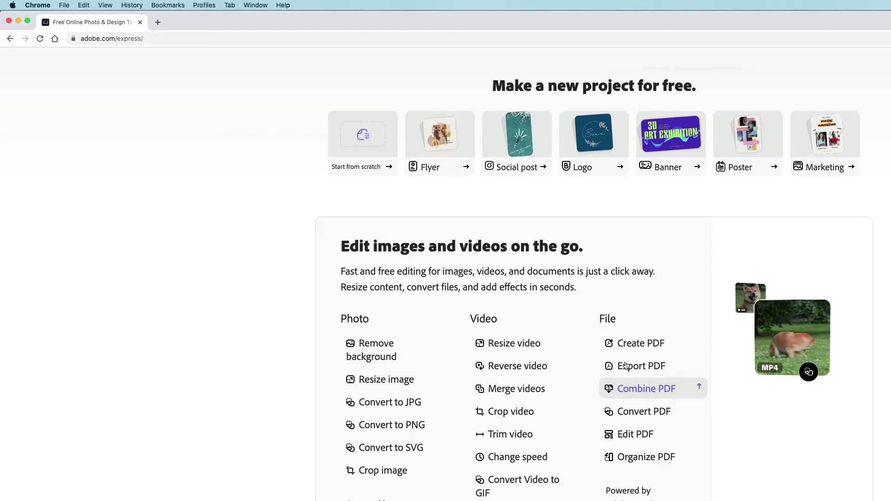
{"action": "scroll", "coordinate": [758, 493], "scroll_direction": "up", "scroll_amount": 4}
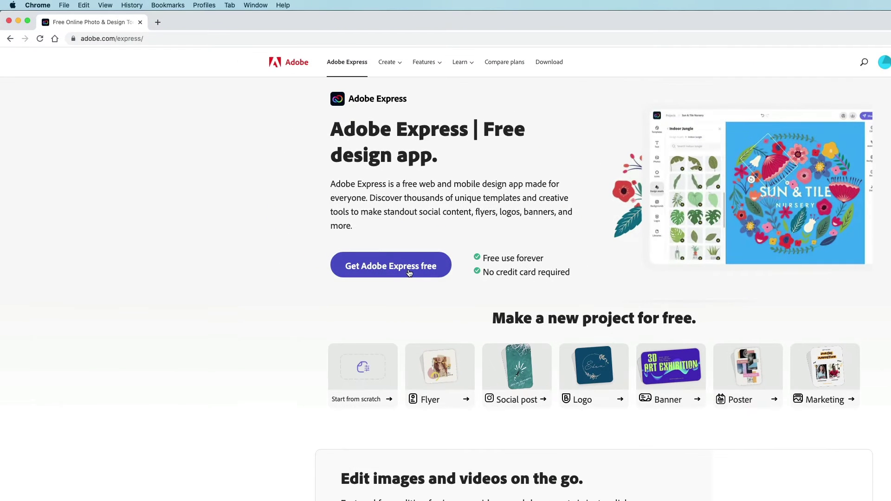
Launch the free Adobe Express app and browse Projects, Brands, Libraries, then Schedule
{"action": "left_click", "coordinate": [409, 272]}
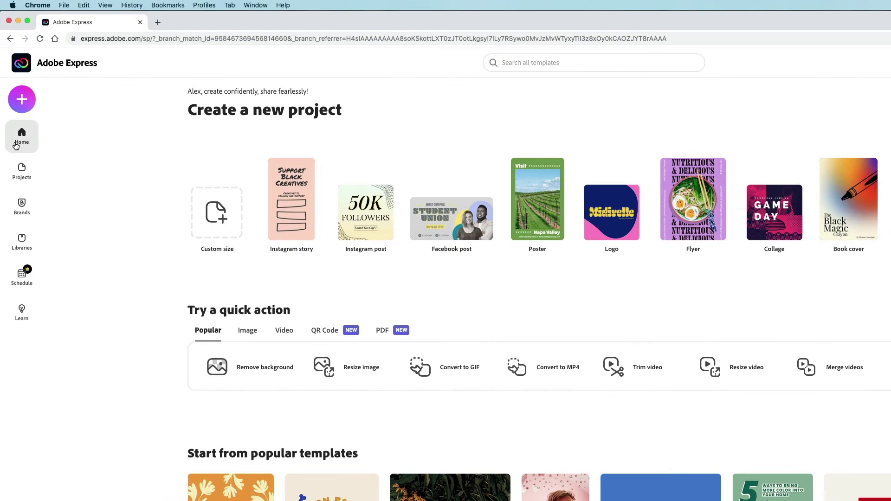
{"action": "left_click", "coordinate": [22, 172]}
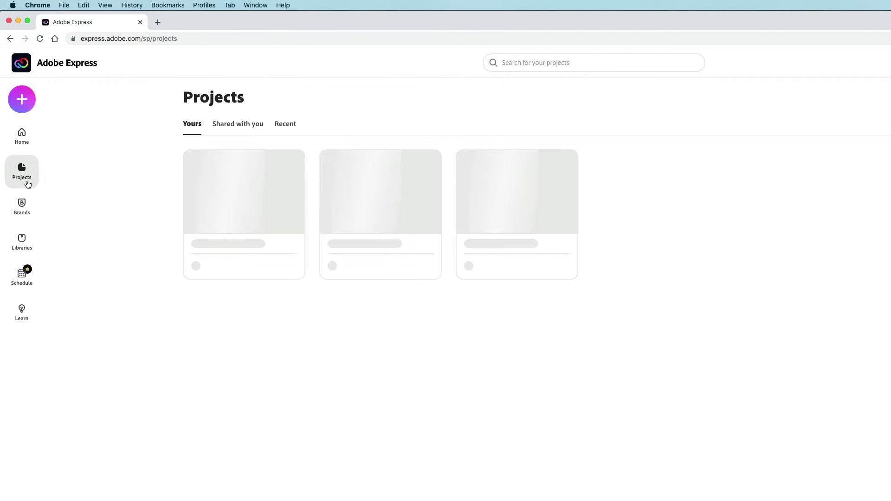
{"action": "mouse_move", "coordinate": [242, 211]}
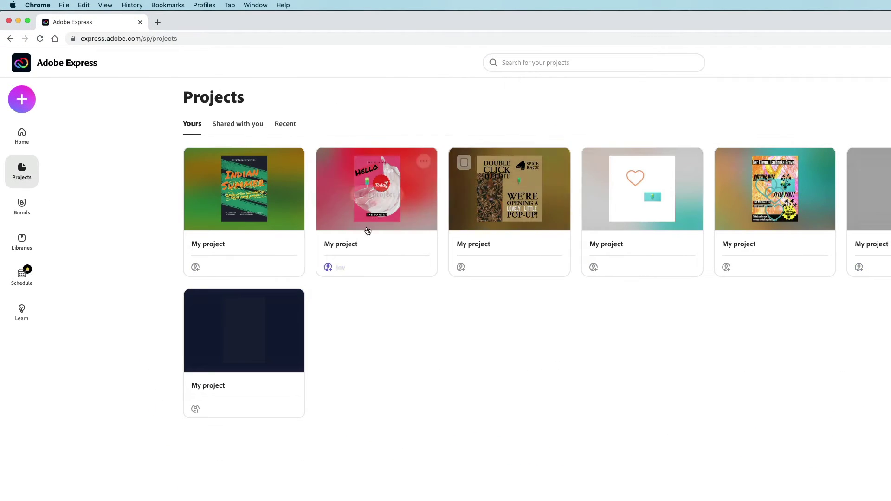
{"action": "left_click", "coordinate": [22, 212]}
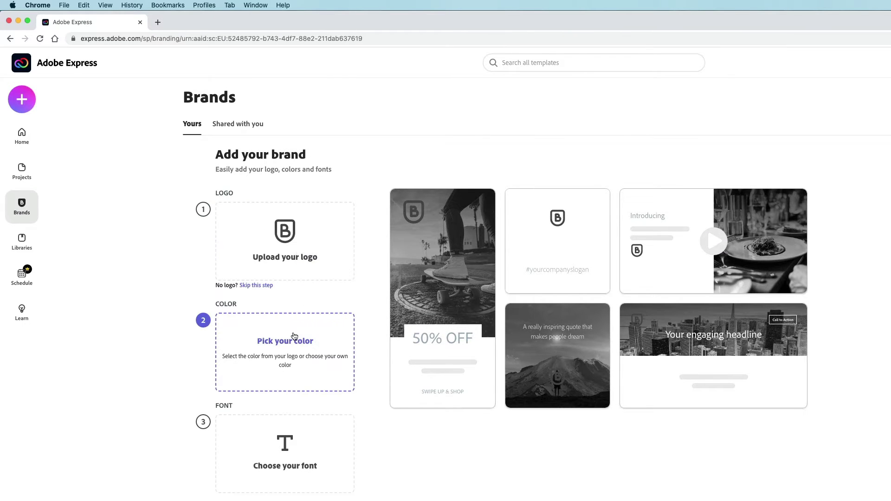
{"action": "left_click", "coordinate": [22, 241]}
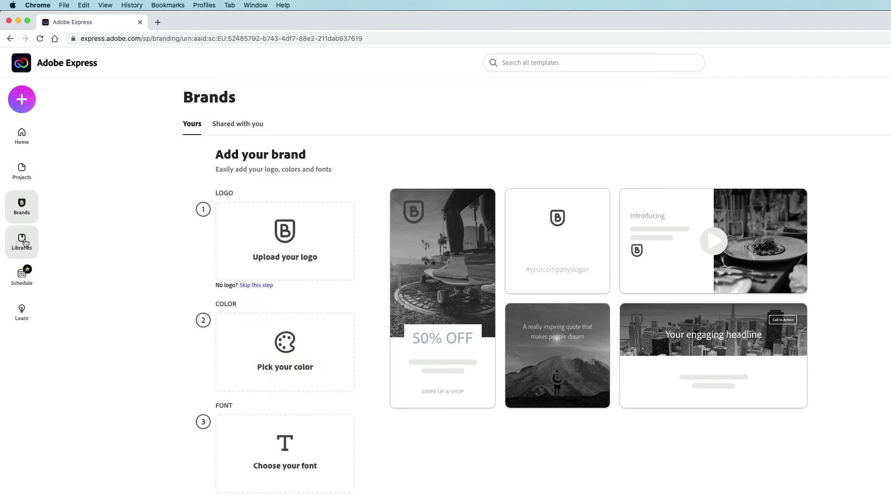
{"action": "mouse_move", "coordinate": [381, 229]}
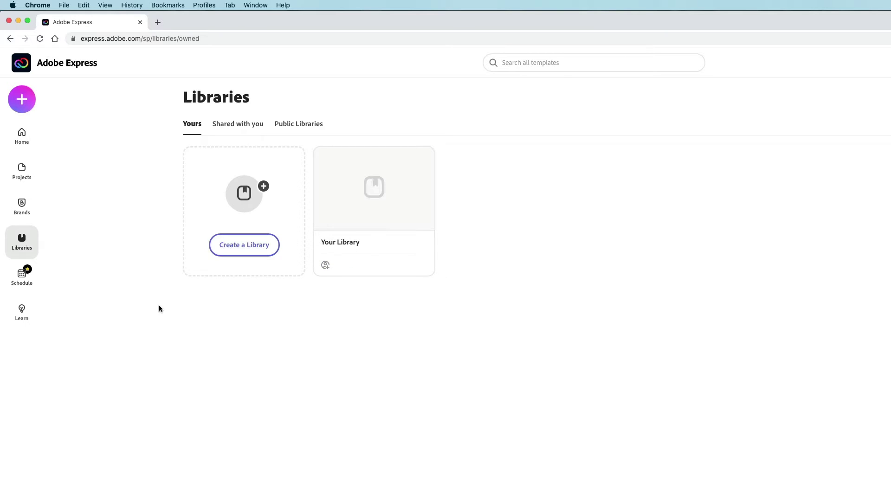
{"action": "left_click", "coordinate": [22, 282]}
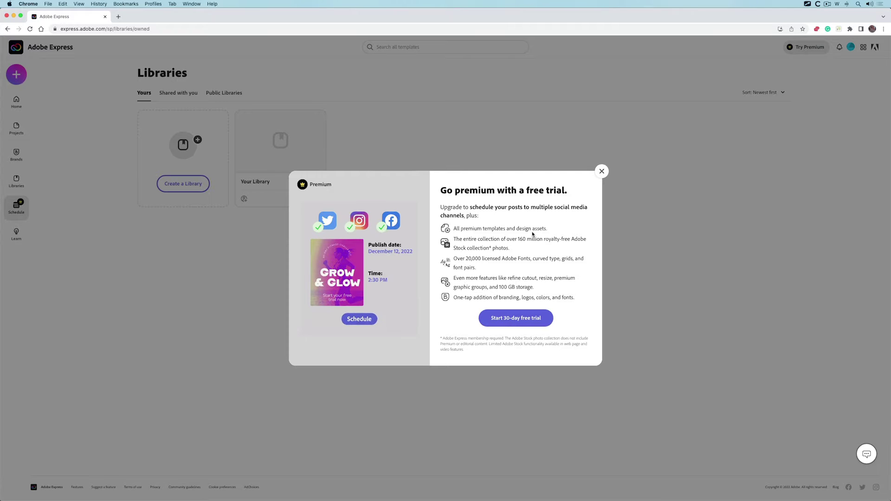
Dismiss the premium offer, look at Learn, and return Home to browse the new-project options
{"action": "left_click", "coordinate": [601, 172]}
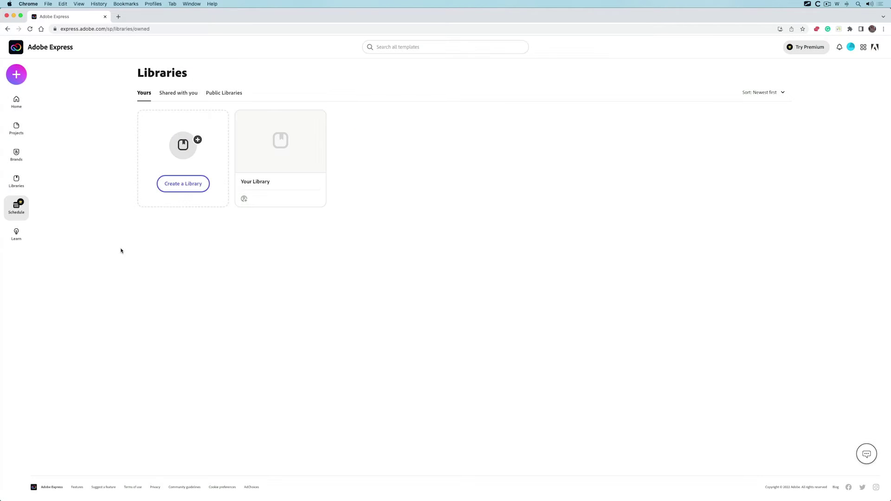
{"action": "left_click", "coordinate": [17, 236]}
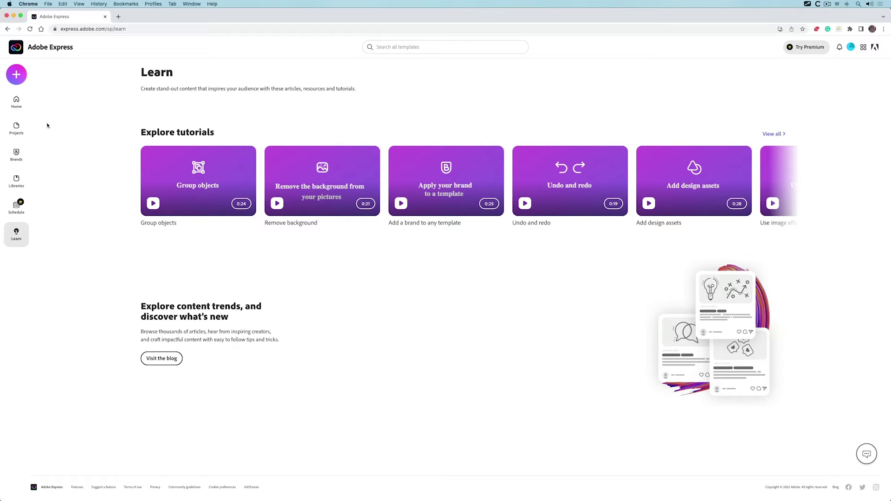
{"action": "left_click", "coordinate": [18, 103]}
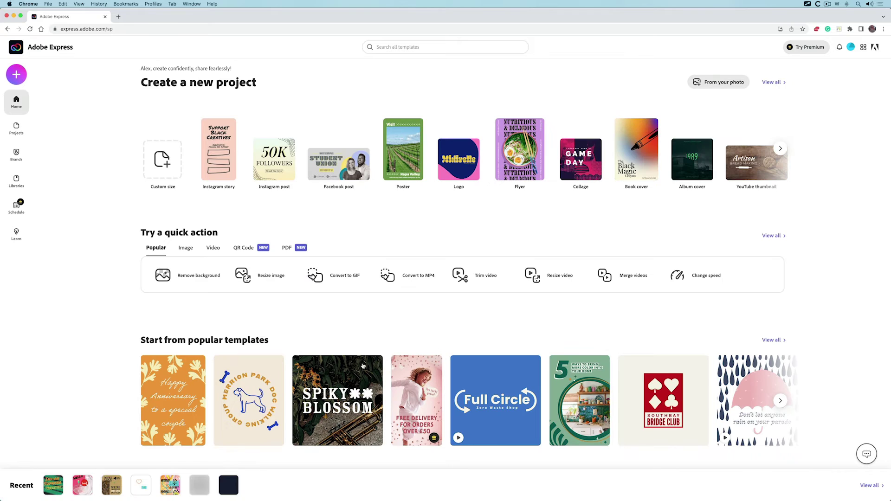
{"action": "scroll", "coordinate": [363, 366], "scroll_direction": "down", "scroll_amount": 3}
{"action": "scroll", "coordinate": [363, 366], "scroll_direction": "up", "scroll_amount": 1}
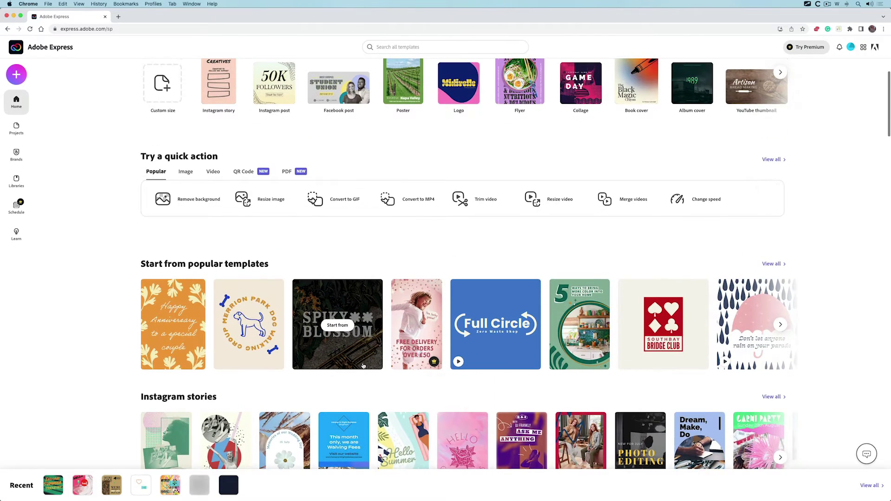
{"action": "scroll", "coordinate": [362, 366], "scroll_direction": "up", "scroll_amount": 2}
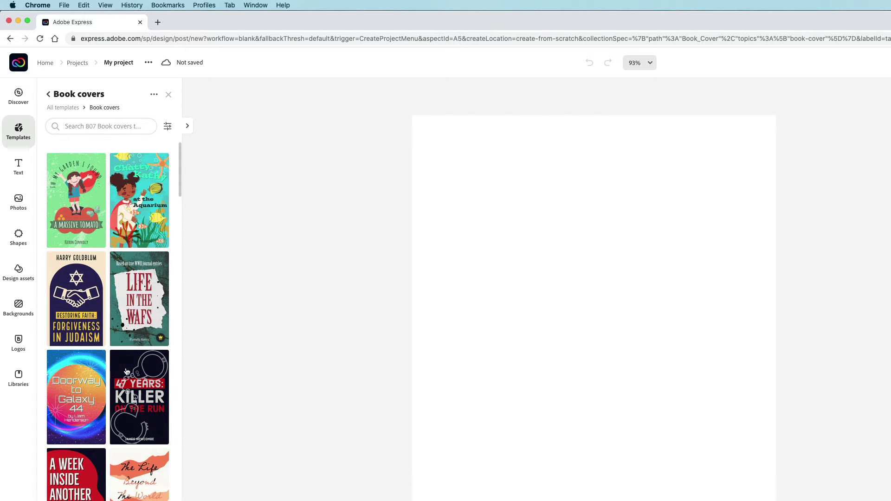
Apply the Doorway to Galaxy 44 template and reposition its top starburst, title and byline
{"action": "left_click", "coordinate": [79, 394]}
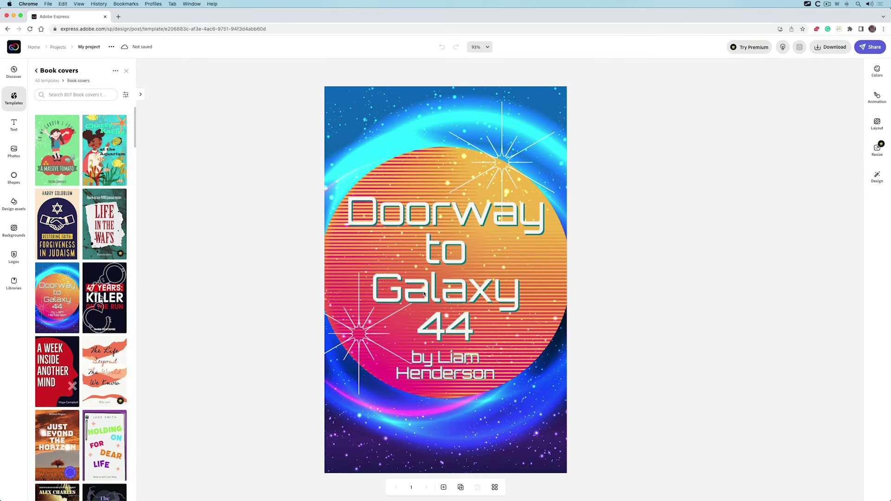
{"action": "left_click", "coordinate": [13, 125]}
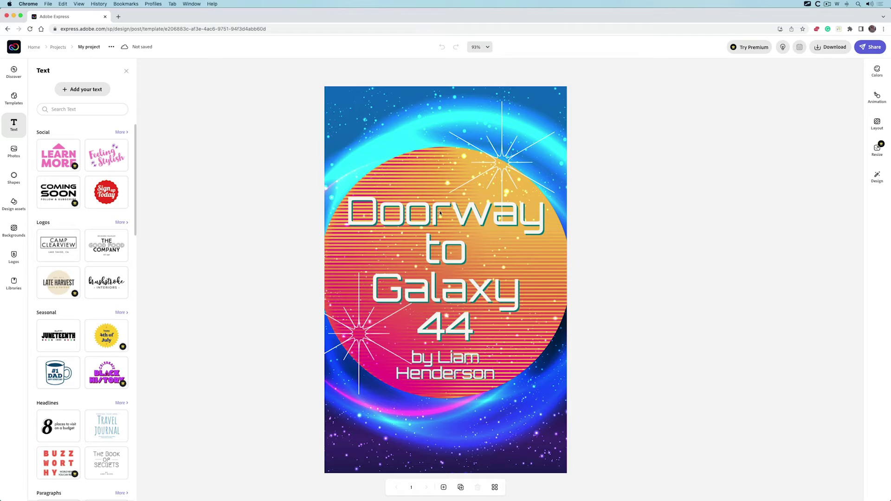
{"action": "left_click", "coordinate": [467, 222]}
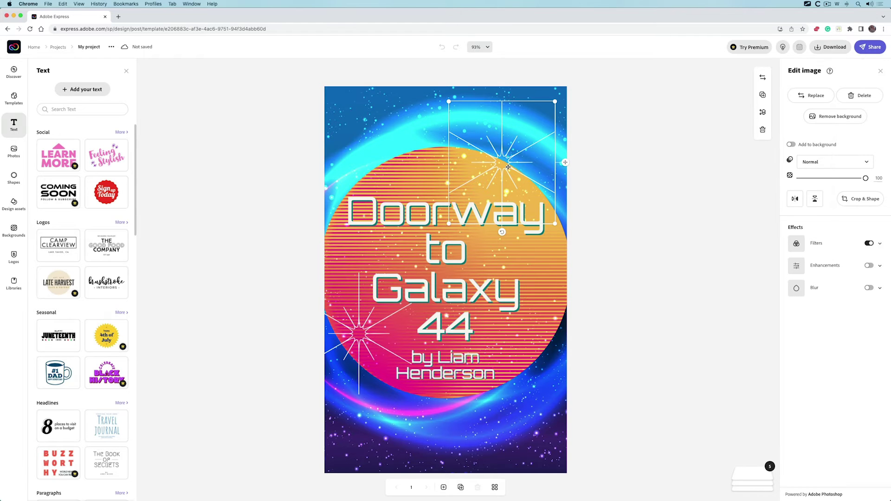
{"action": "left_click_drag", "start_coordinate": [504, 171], "coordinate": [490, 169]}
{"action": "left_click_drag", "start_coordinate": [389, 222], "coordinate": [408, 235]}
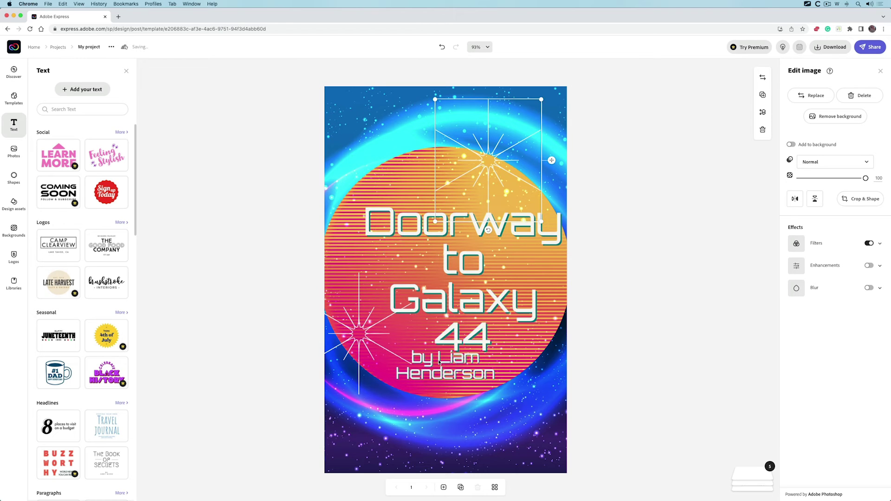
{"action": "left_click_drag", "start_coordinate": [439, 363], "coordinate": [457, 393]}
Move and tilt the small starburst, then duplicate it and delete the copy
{"action": "left_click_drag", "start_coordinate": [366, 333], "coordinate": [396, 348]}
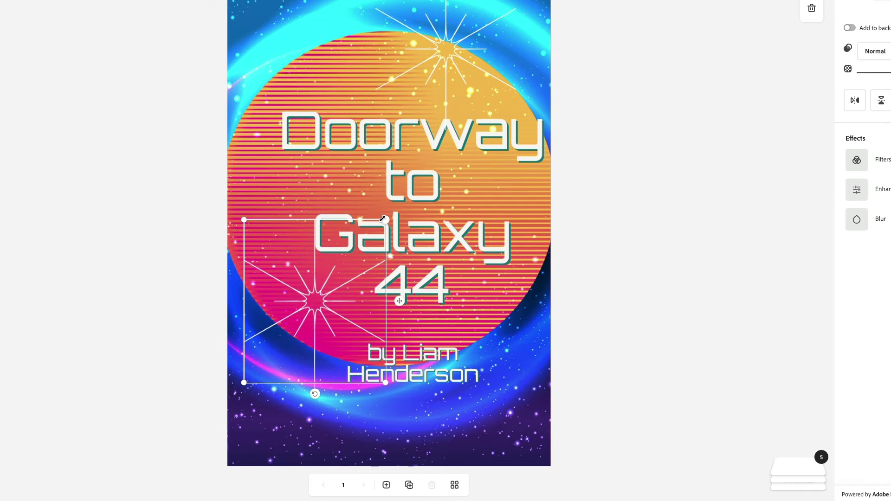
{"action": "mouse_move", "coordinate": [383, 218]}
{"action": "left_mouse_down"}
{"action": "mouse_move", "coordinate": [449, 198]}
{"action": "mouse_move", "coordinate": [385, 219]}
{"action": "left_mouse_up"}
{"action": "left_click_drag", "start_coordinate": [315, 396], "coordinate": [327, 459]}
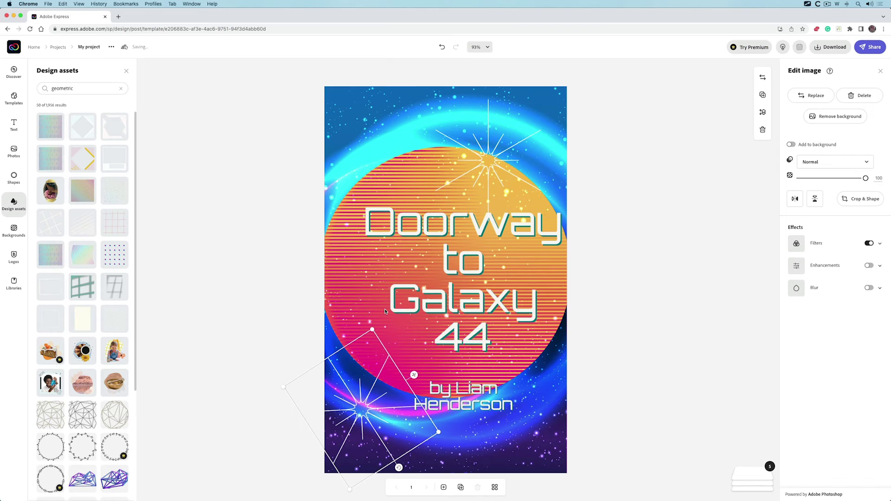
{"action": "key", "text": "Right"}
{"action": "key", "text": "Down"}
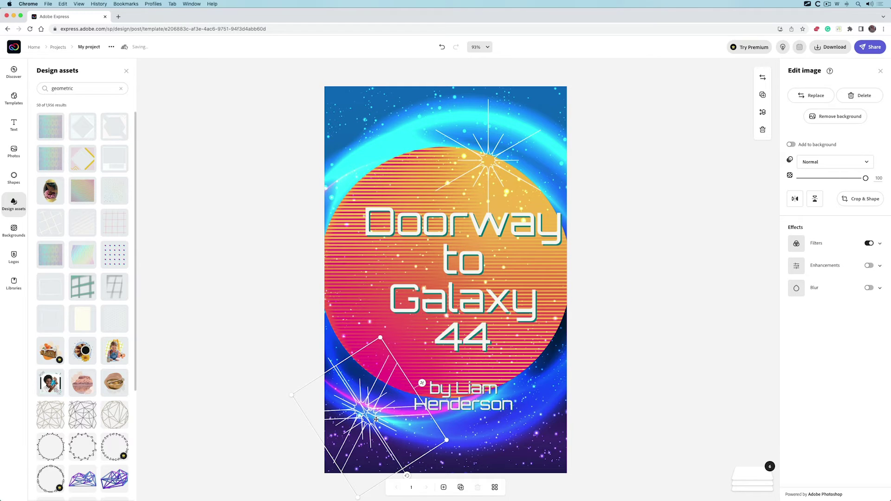
{"action": "left_click_drag", "start_coordinate": [373, 421], "coordinate": [528, 359]}
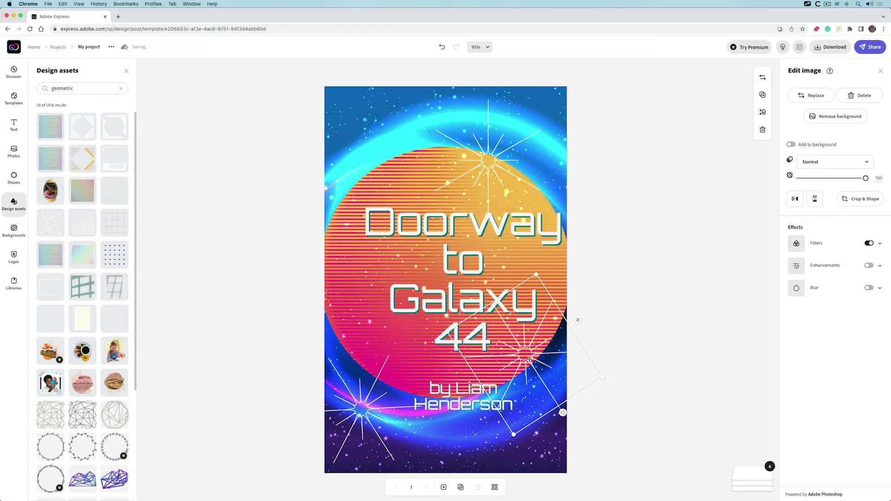
{"action": "key", "text": "Delete"}
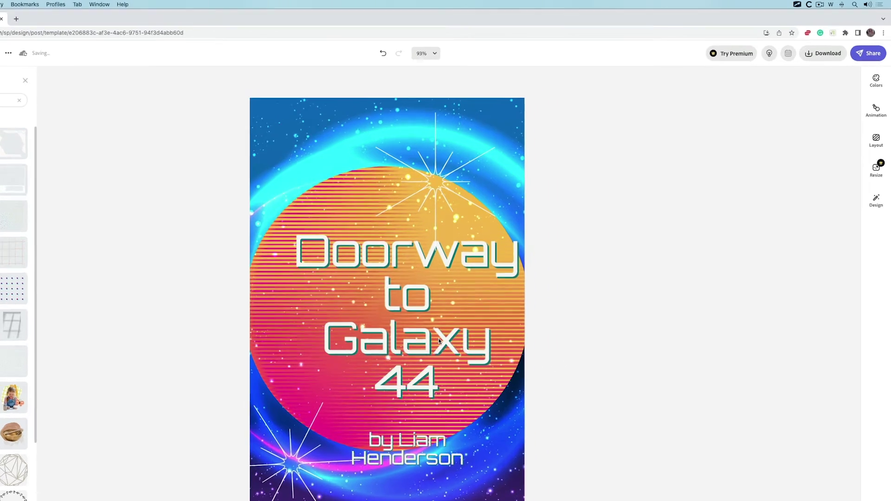
Replace the title wording with 'My new galaxy' and nudge it up and left
{"action": "left_click", "coordinate": [494, 299]}
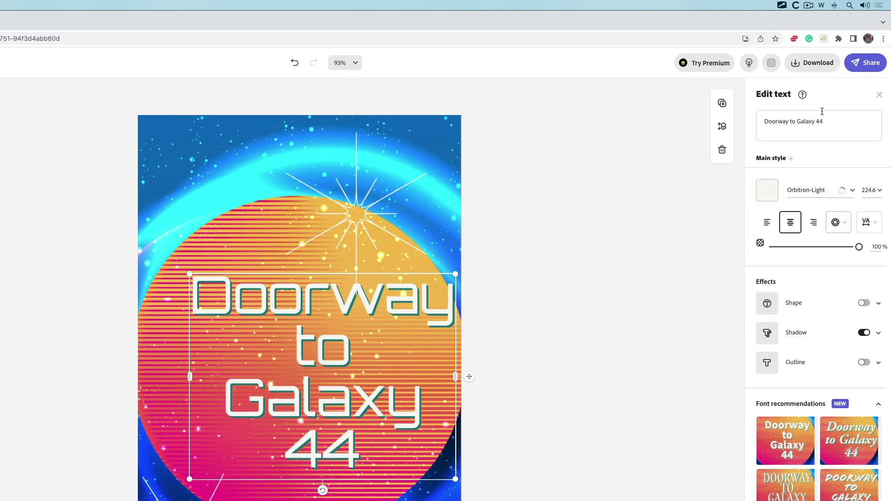
{"action": "left_click_drag", "start_coordinate": [838, 121], "coordinate": [755, 123]}
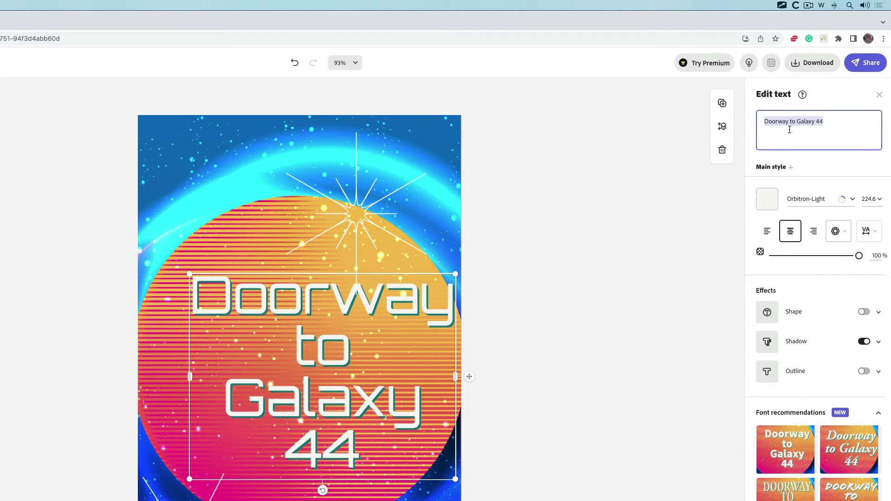
{"action": "type", "text": "My new gala"}
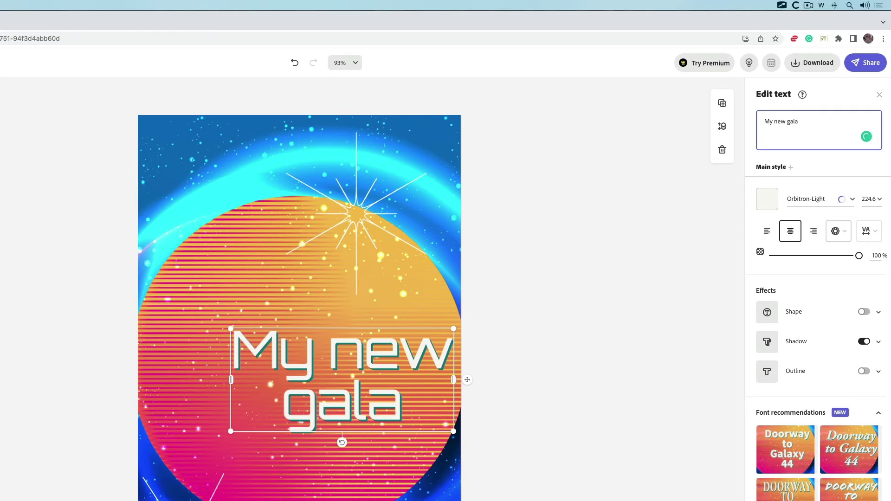
{"action": "type", "text": "xy"}
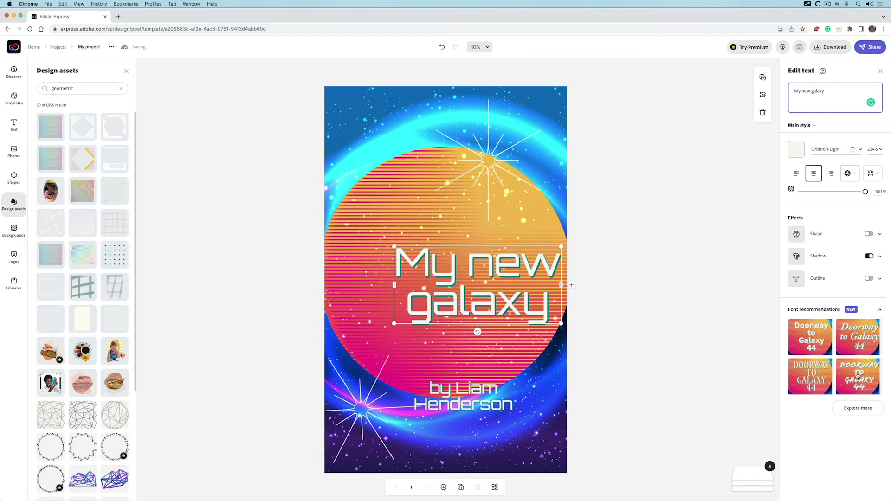
{"action": "left_click_drag", "start_coordinate": [493, 262], "coordinate": [467, 245]}
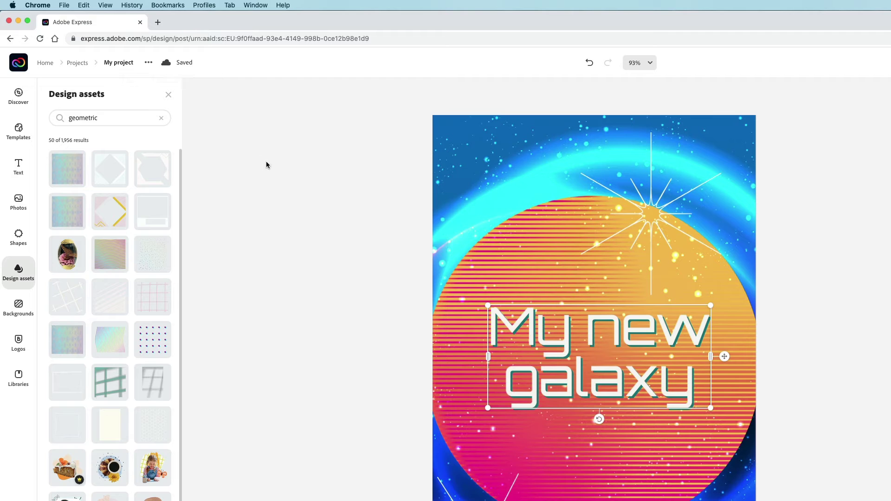
Drag the title higher, then undo back to the original 'Doorway to Galaxy 44' title
{"action": "left_click_drag", "start_coordinate": [555, 341], "coordinate": [543, 238]}
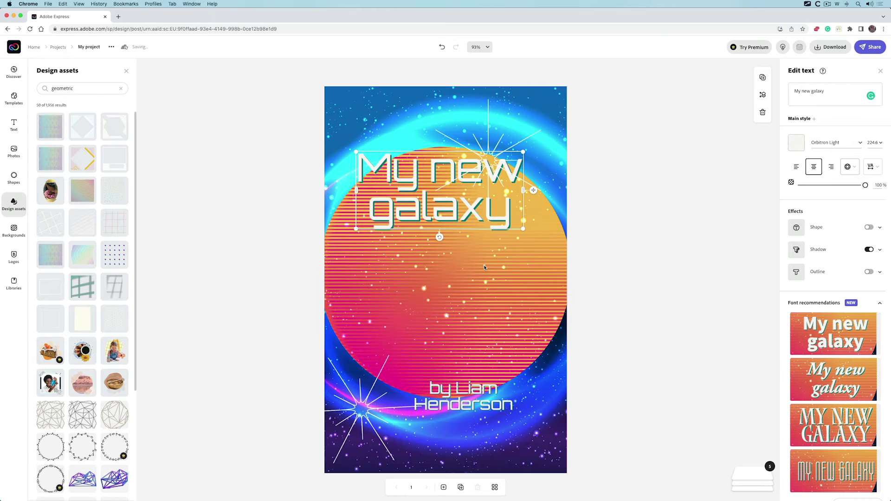
{"action": "key", "text": "super+z"}
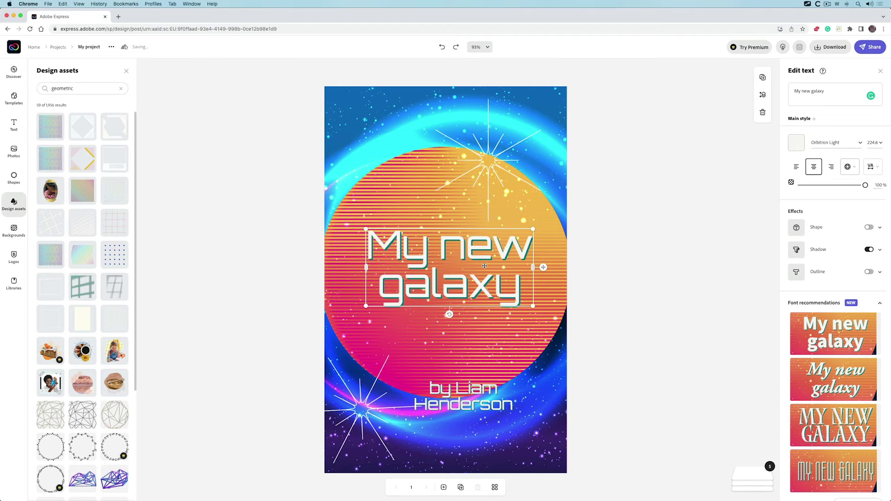
{"action": "key", "text": "super+z"}
{"action": "key", "text": "super+z"}
{"action": "key", "text": "super+z"}
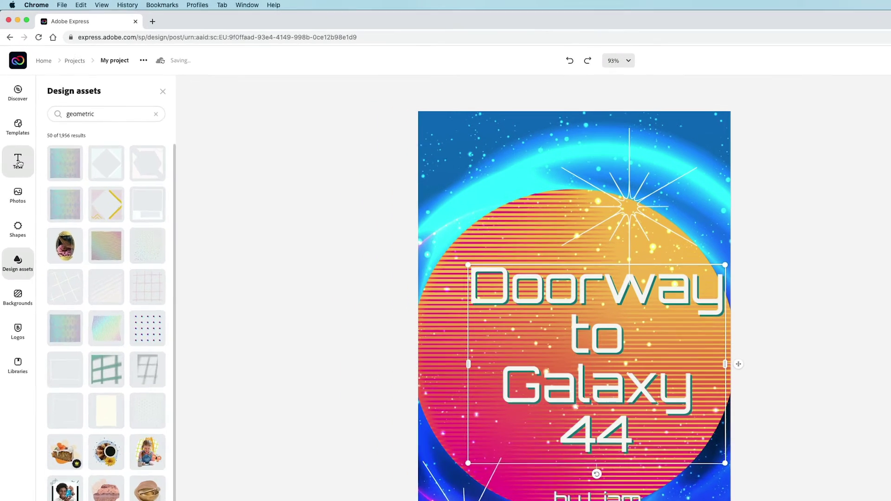
Add the Camp Clearview, Lake Tahoe, CA logo and move it near the cover's top
{"action": "left_click", "coordinate": [14, 124]}
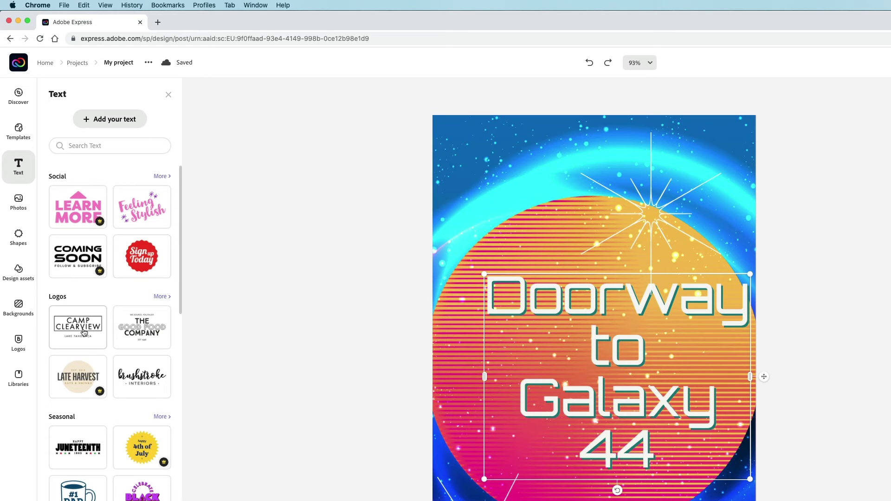
{"action": "left_click_drag", "start_coordinate": [84, 330], "coordinate": [548, 237]}
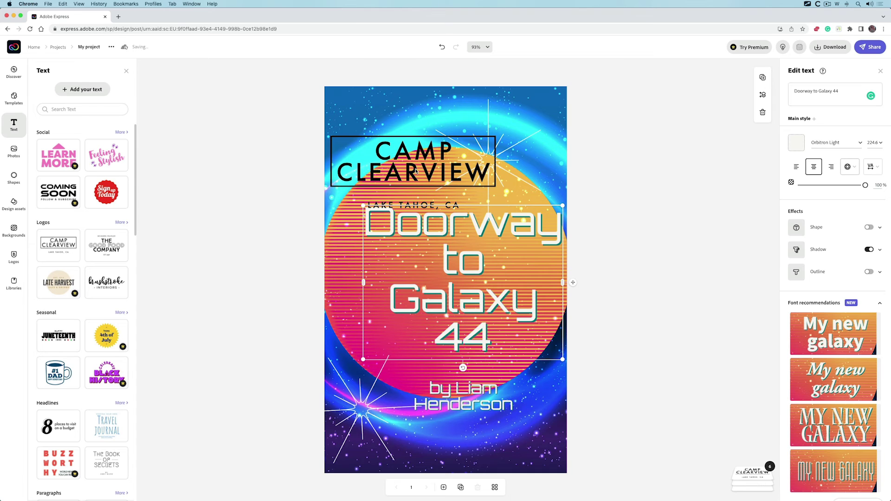
{"action": "left_click", "coordinate": [416, 171]}
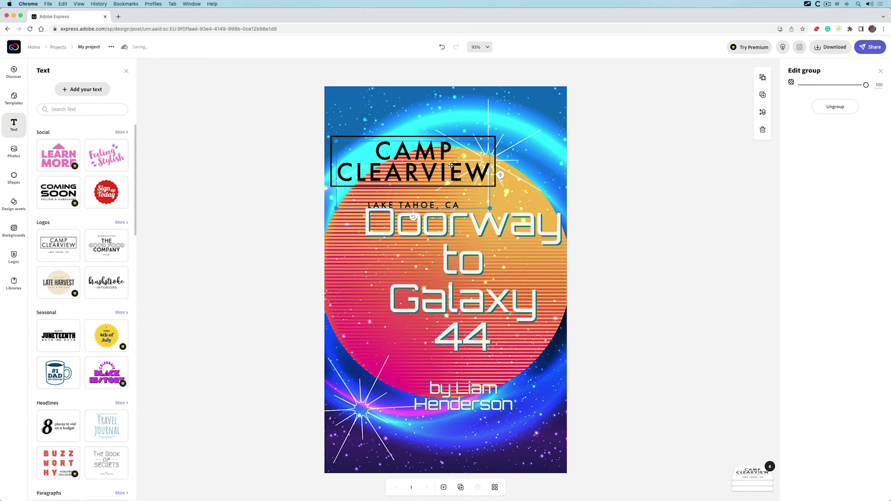
{"action": "left_click_drag", "start_coordinate": [450, 166], "coordinate": [455, 144]}
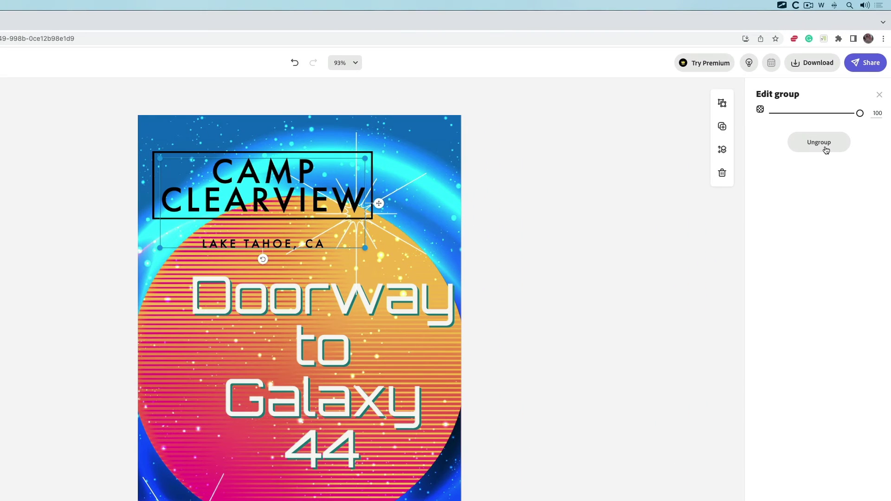
Ungroup the logo and fade the CAMP CLEARVIEW text to 62% opacity
{"action": "left_click", "coordinate": [838, 103]}
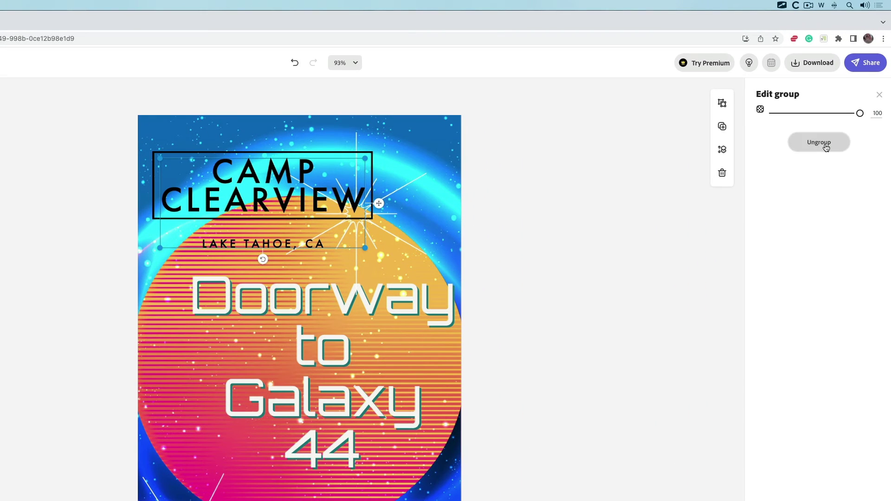
{"action": "left_click", "coordinate": [414, 240]}
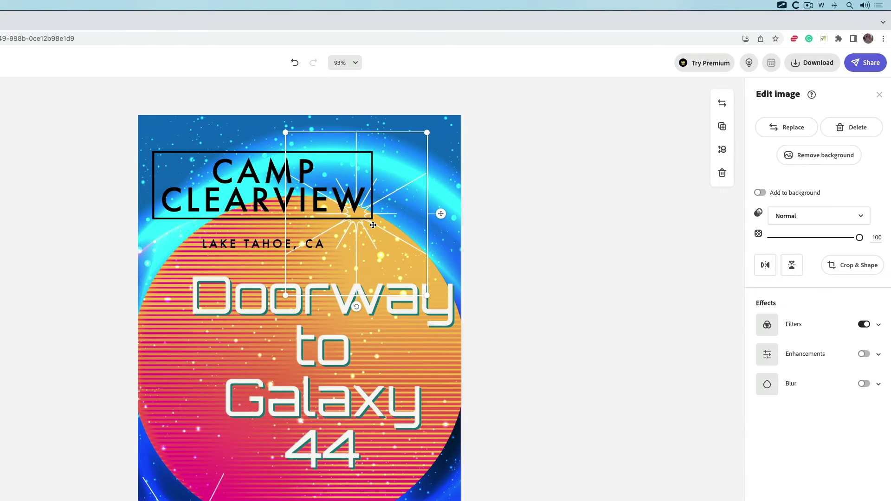
{"action": "left_click", "coordinate": [230, 204]}
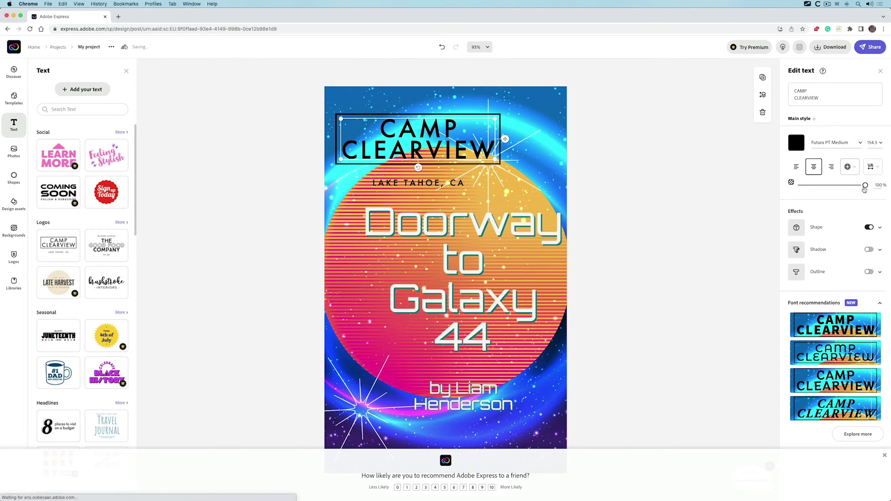
{"action": "left_click_drag", "start_coordinate": [864, 185], "coordinate": [838, 186]}
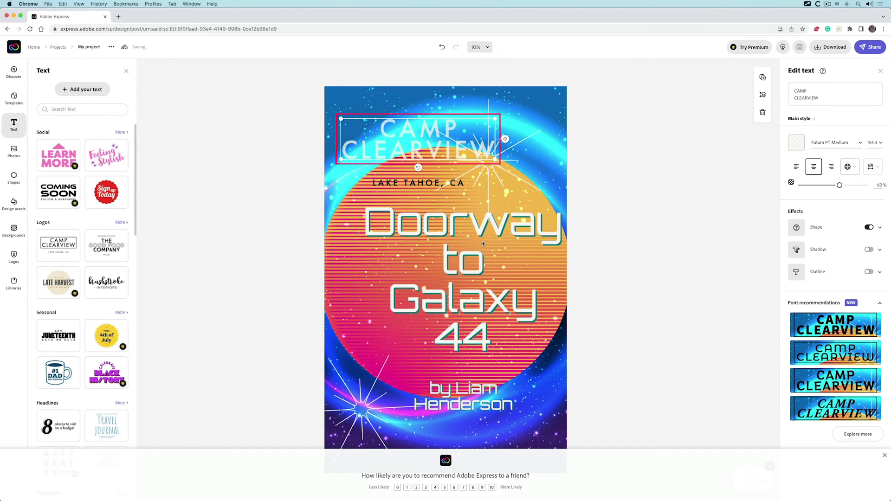
Delete the Doorway to Galaxy 44 title from the cover
{"action": "left_click", "coordinate": [14, 151]}
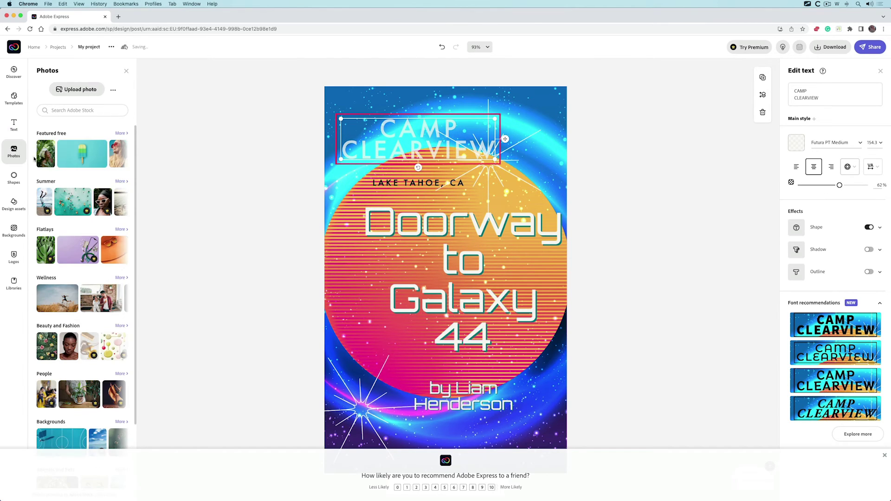
{"action": "left_click", "coordinate": [426, 229]}
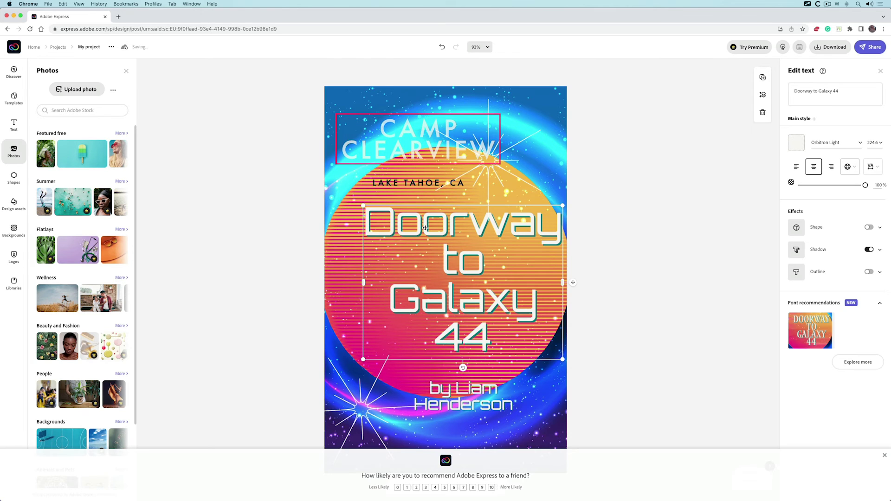
{"action": "key", "text": "Delete"}
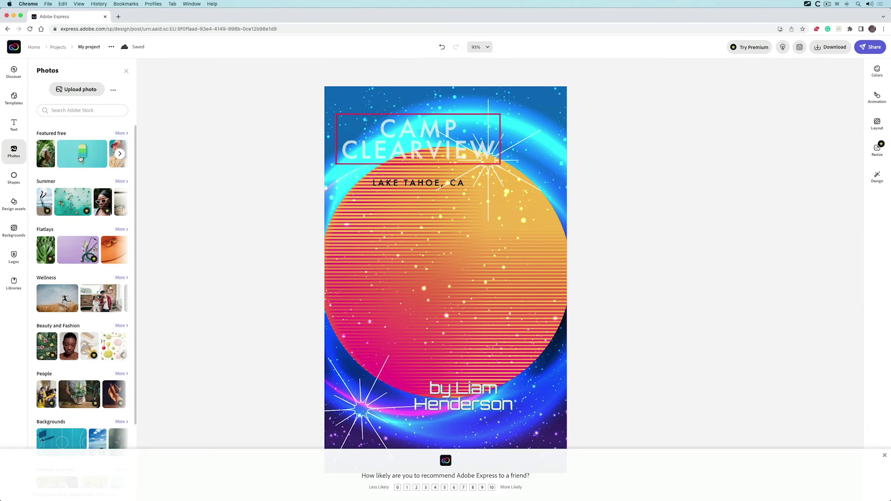
Place the popsicle photo on the planet and remove its background
{"action": "left_click_drag", "start_coordinate": [82, 160], "coordinate": [452, 260]}
{"action": "scroll", "coordinate": [95, 248], "scroll_direction": "down", "scroll_amount": 3}
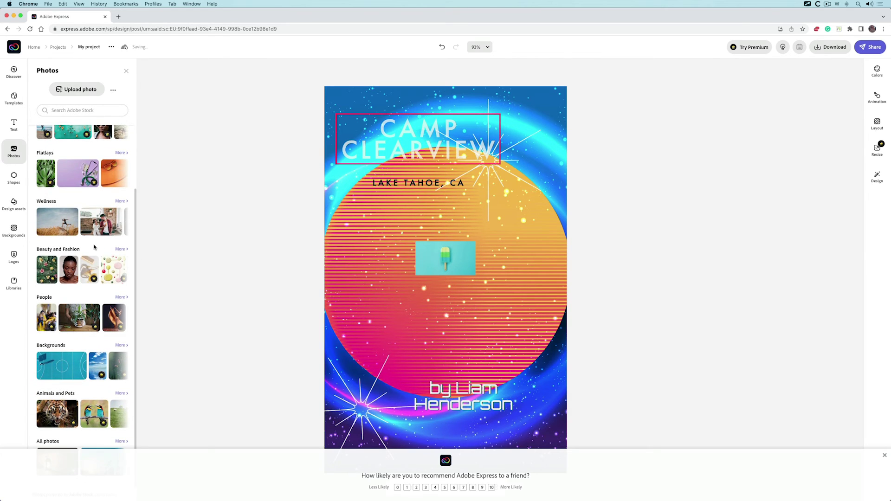
{"action": "left_click", "coordinate": [446, 260]}
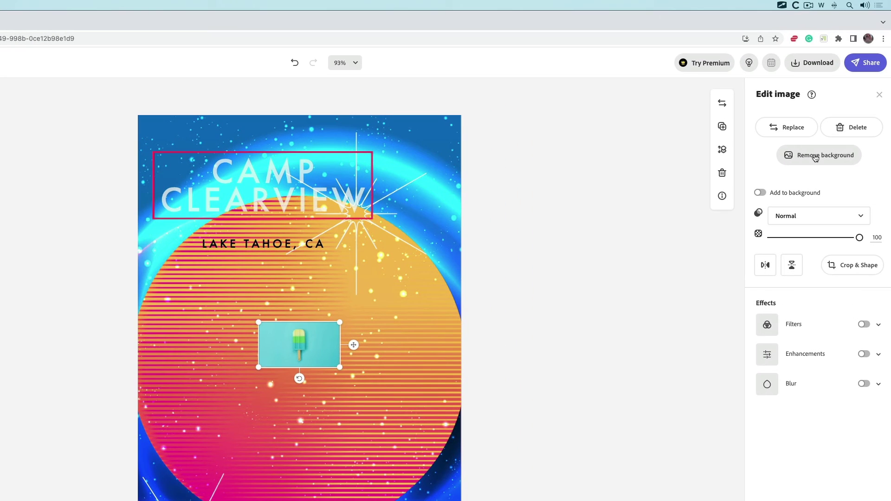
{"action": "left_click", "coordinate": [815, 158]}
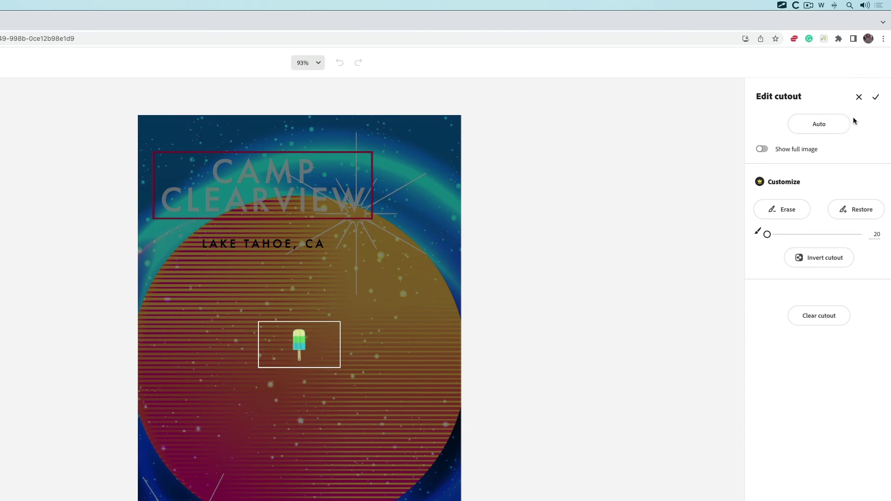
{"action": "left_click", "coordinate": [875, 96]}
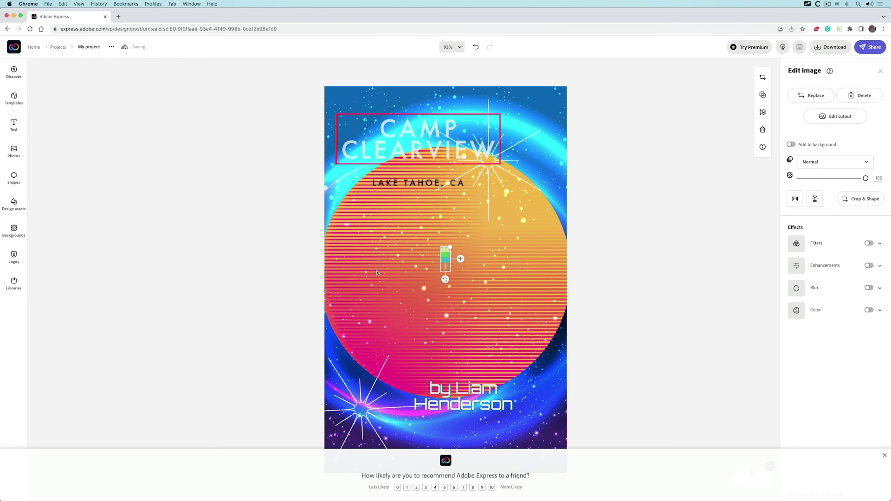
Browse Photos, Shapes, Design assets and Backgrounds, dismiss the premium offer, then view Libraries and Discover
{"action": "left_click", "coordinate": [14, 151]}
{"action": "left_click", "coordinate": [14, 177]}
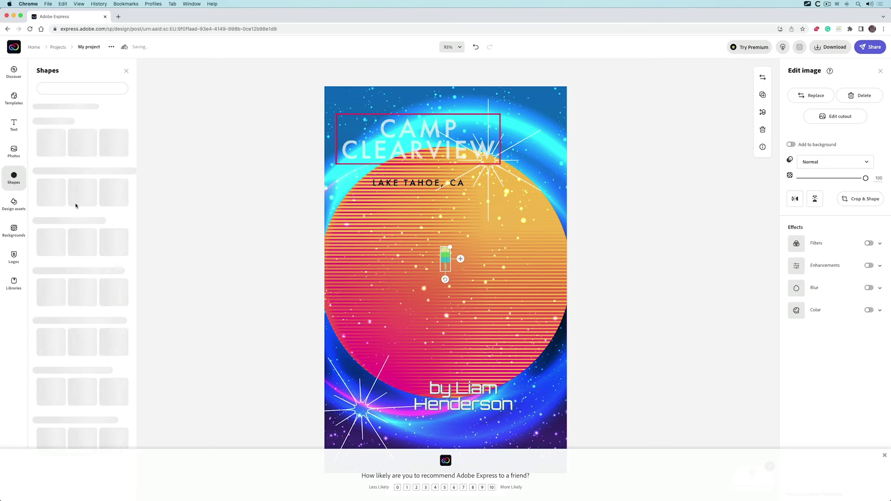
{"action": "scroll", "coordinate": [71, 268], "scroll_direction": "down", "scroll_amount": 2}
{"action": "left_click", "coordinate": [14, 204]}
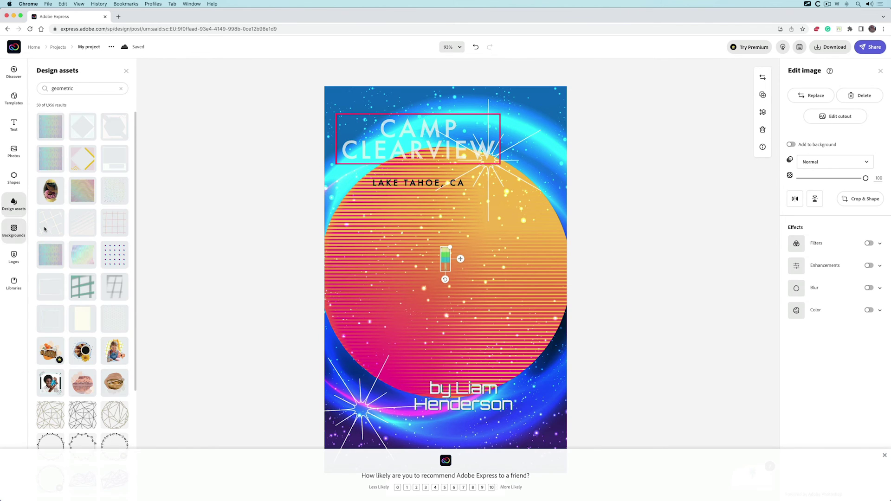
{"action": "scroll", "coordinate": [82, 250], "scroll_direction": "down", "scroll_amount": 3}
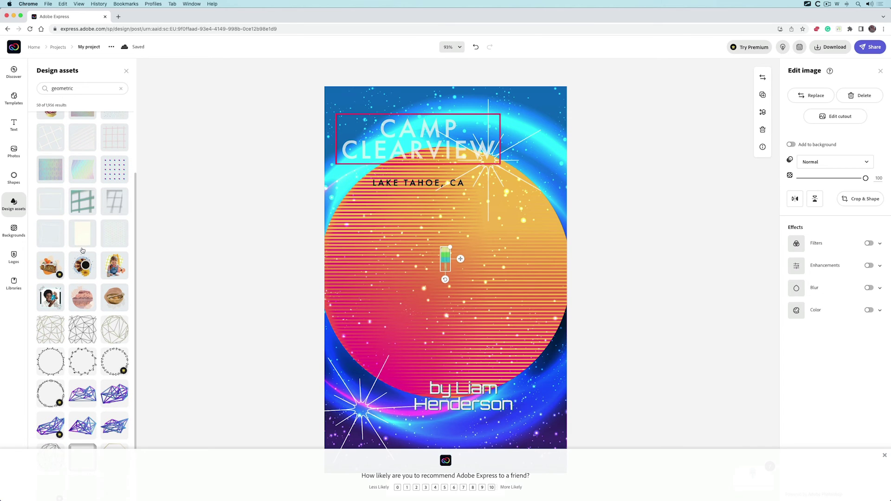
{"action": "left_click", "coordinate": [14, 230]}
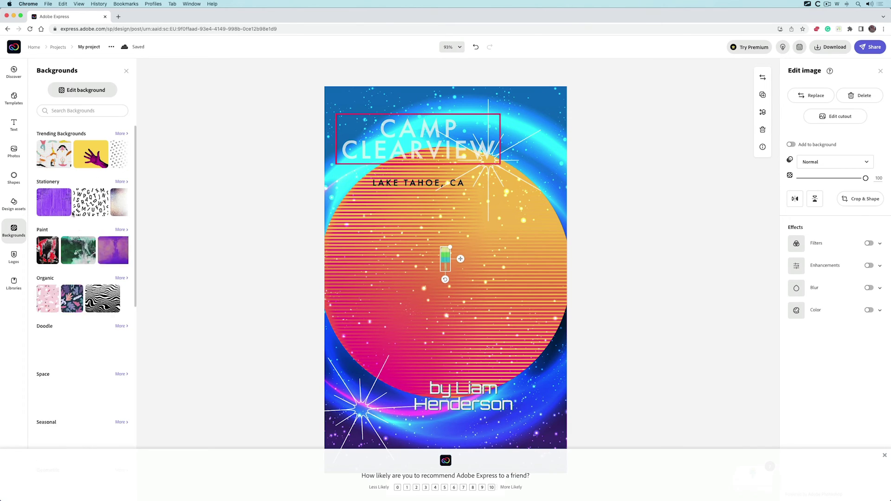
{"action": "left_click", "coordinate": [57, 251]}
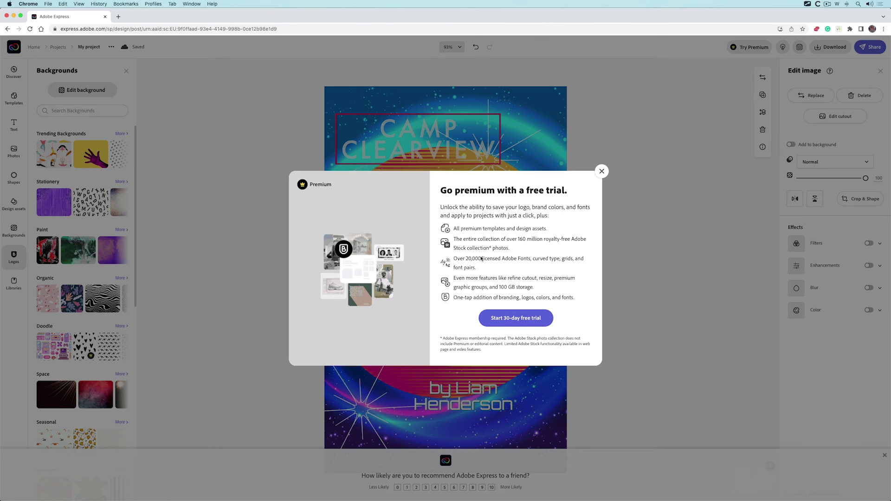
{"action": "left_click", "coordinate": [601, 172]}
{"action": "left_click", "coordinate": [20, 284]}
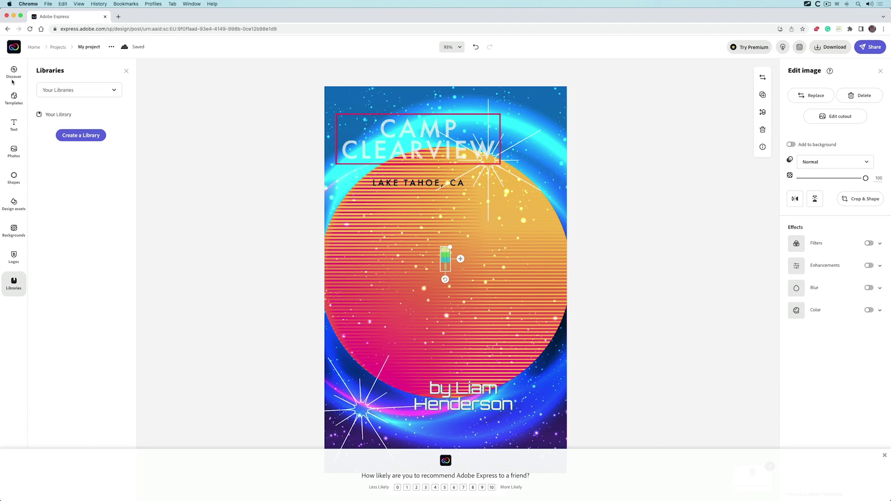
{"action": "left_click", "coordinate": [13, 80]}
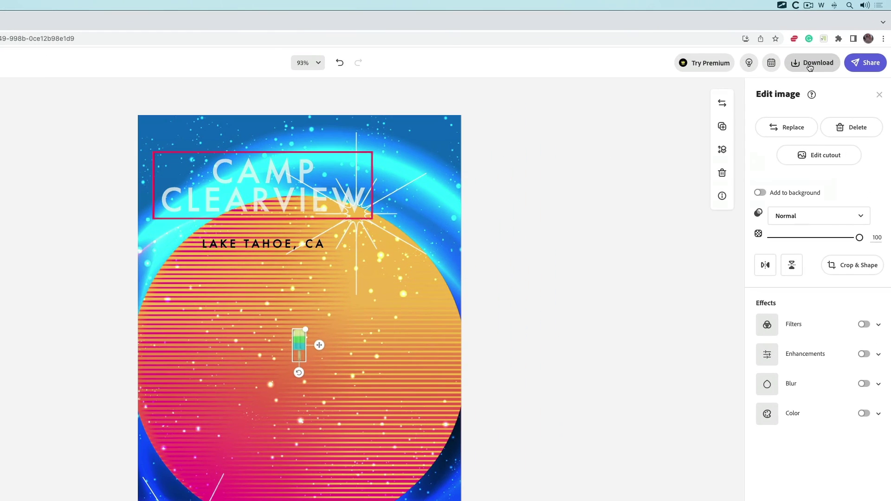
Open the Download menu showing PNG as the file type
{"action": "left_click", "coordinate": [810, 68]}
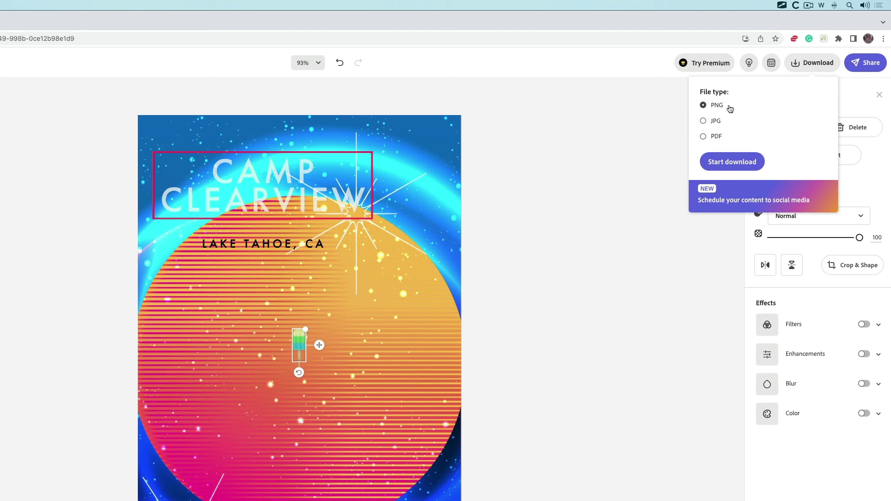